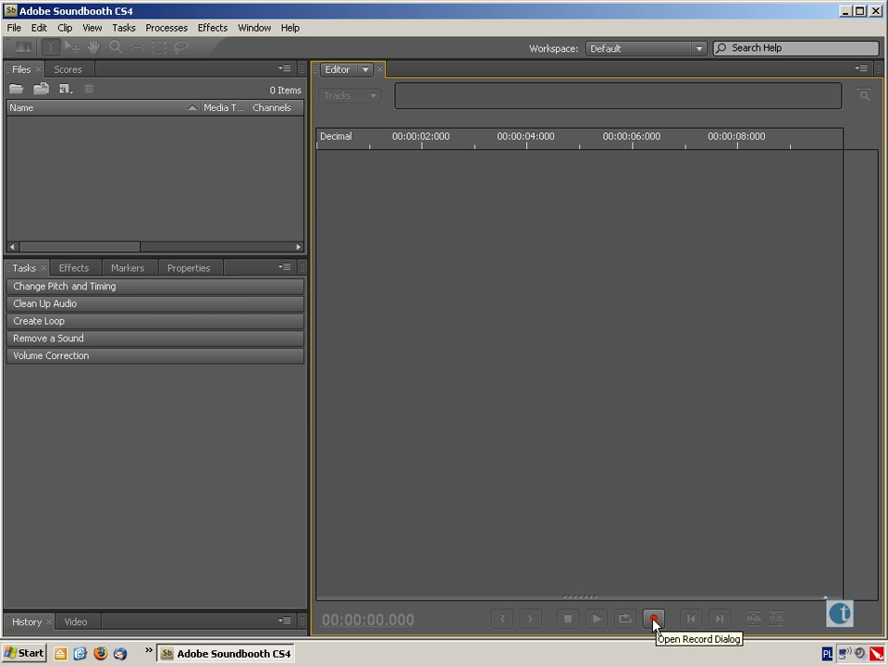
Open the Record dialog and check the Nagrywanie input levels for Creative Sound Blaster PCI in the Windows volume mixer, closing the mixer again
{"action": "left_click", "coordinate": [654, 618]}
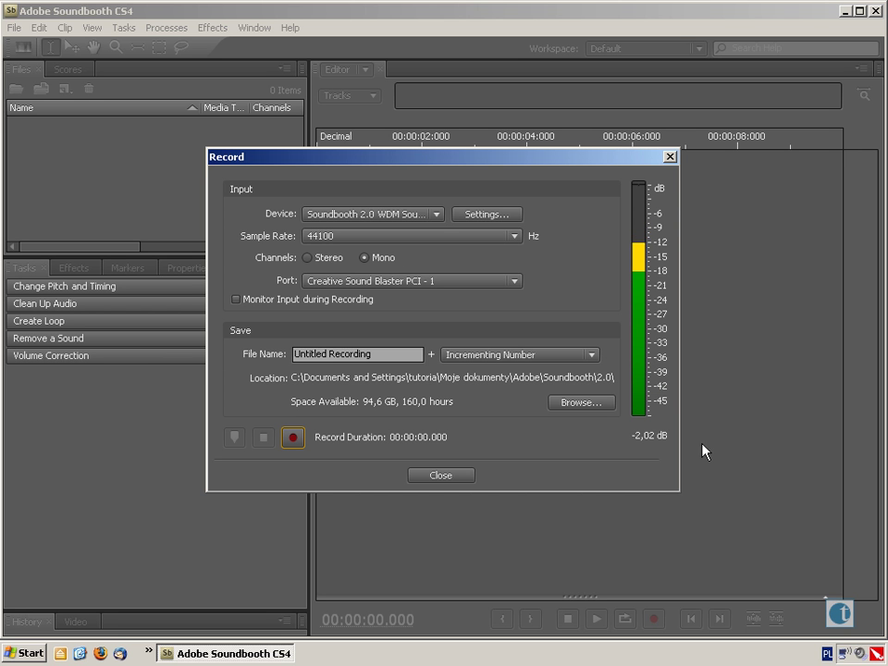
{"action": "left_click", "coordinate": [860, 655]}
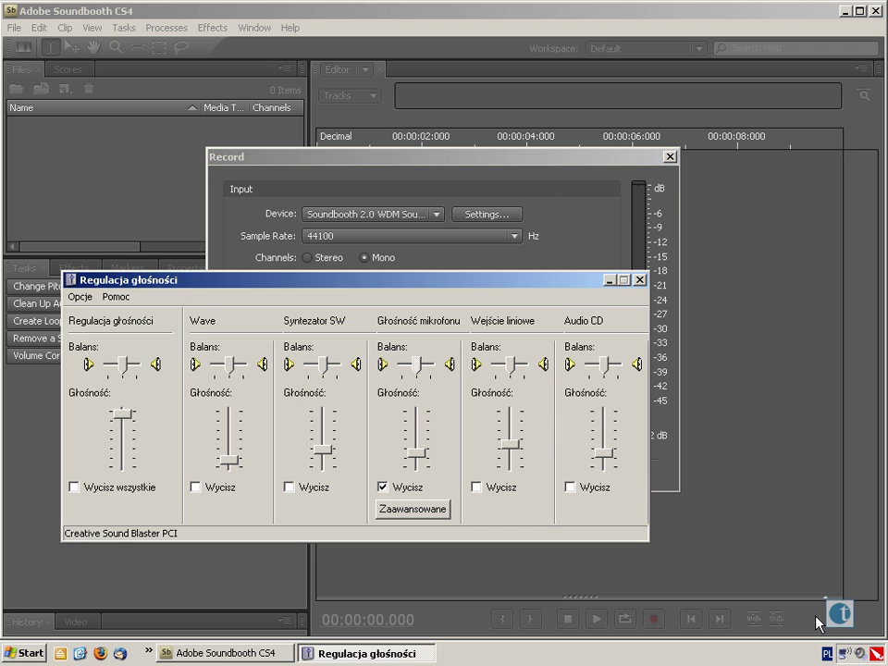
{"action": "left_click", "coordinate": [81, 297]}
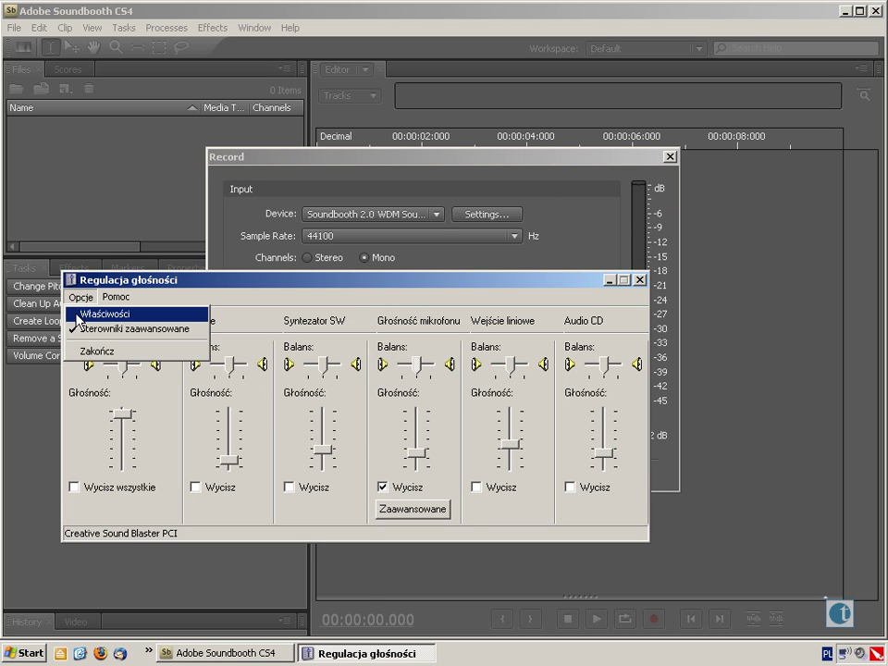
{"action": "left_click", "coordinate": [79, 315]}
{"action": "left_click", "coordinate": [109, 372]}
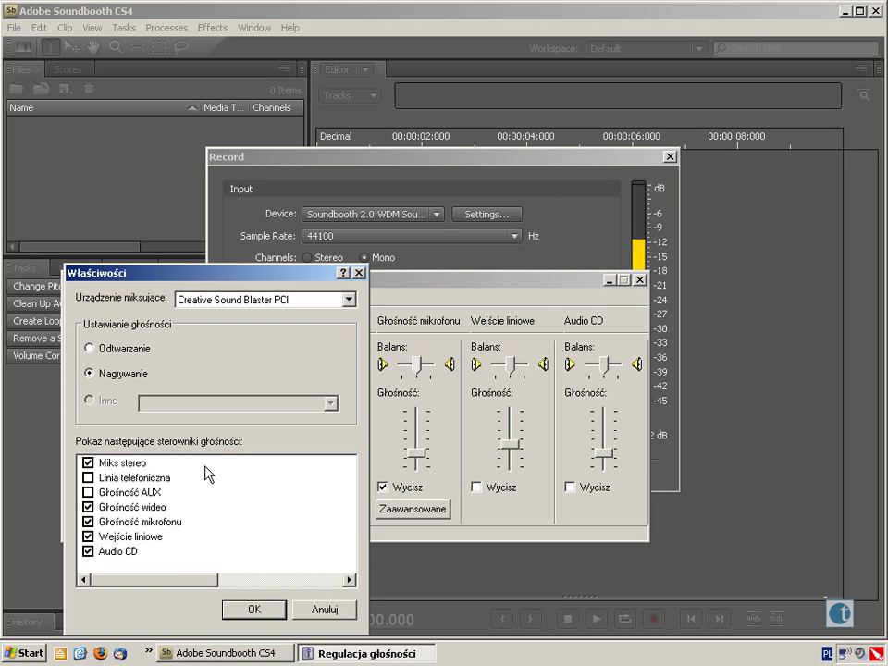
{"action": "left_click", "coordinate": [247, 613]}
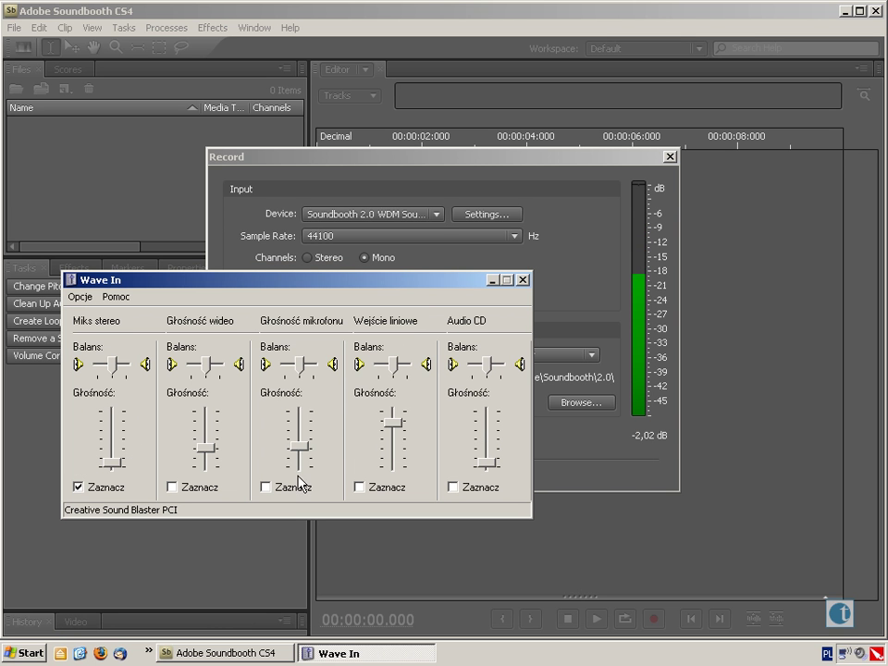
{"action": "left_click", "coordinate": [523, 279]}
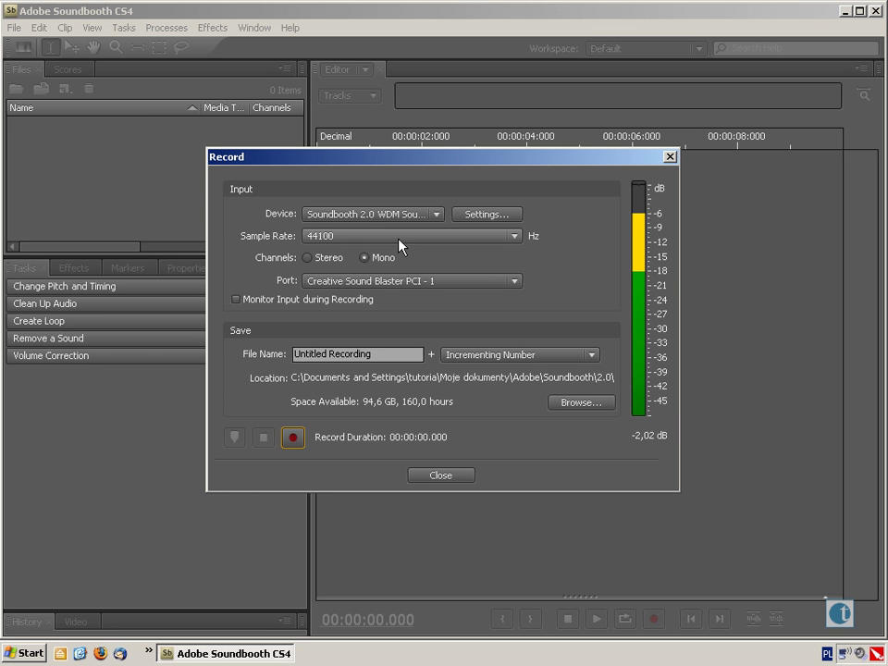
Keep the sample rate at 44100 Hz and name the recording file nagranie with the Incrementing Number scheme
{"action": "left_click", "coordinate": [515, 237]}
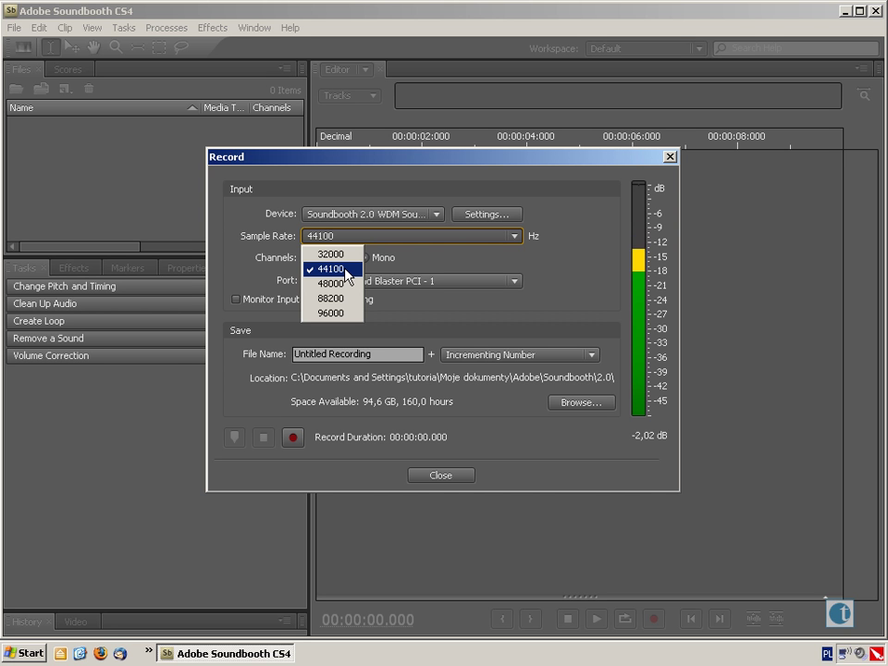
{"action": "left_click", "coordinate": [551, 239]}
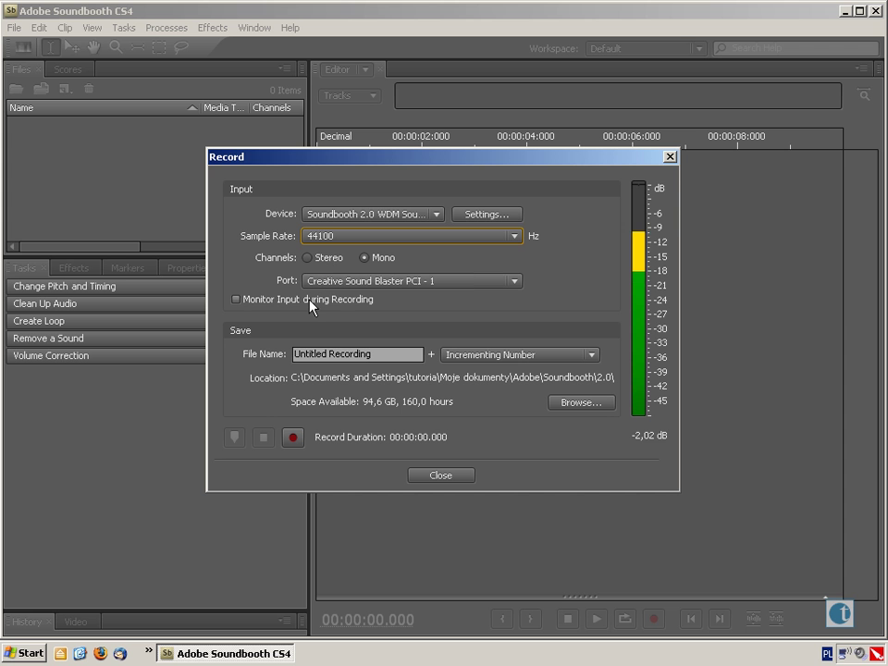
{"action": "left_click", "coordinate": [328, 345]}
{"action": "left_click", "coordinate": [295, 354]}
{"action": "left_click_drag", "start_coordinate": [380, 354], "coordinate": [294, 354]}
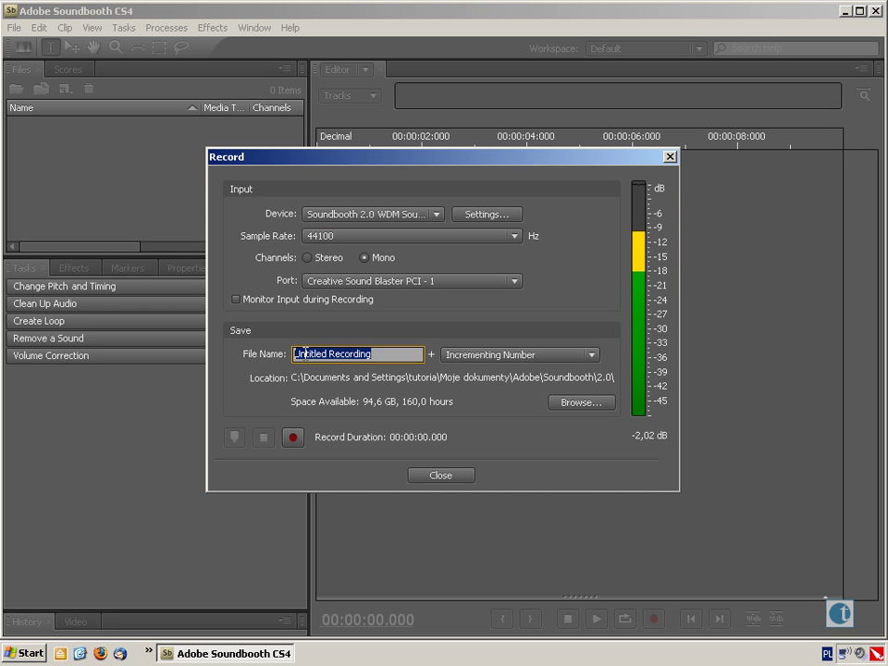
{"action": "type", "text": "nagranie"}
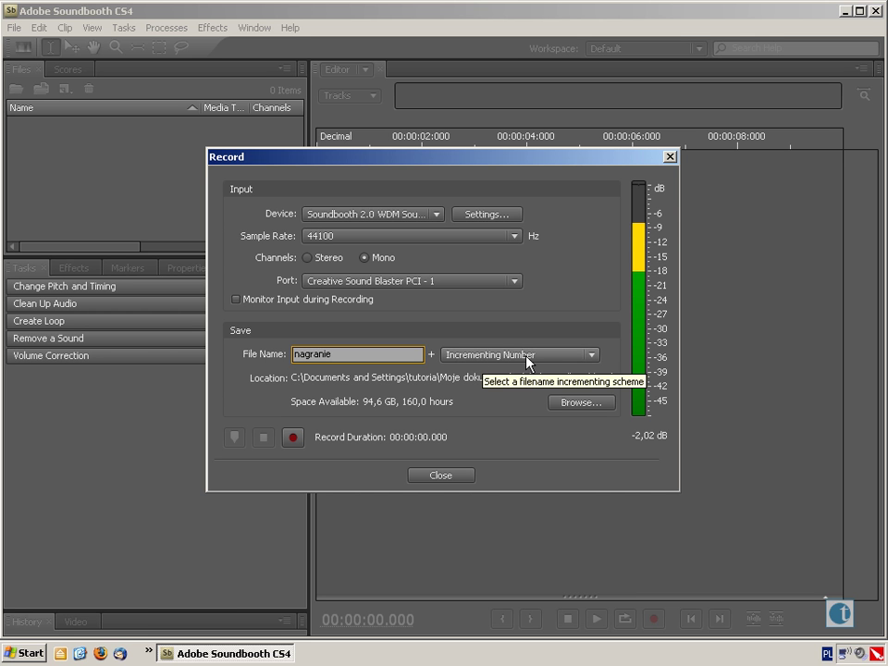
{"action": "left_click", "coordinate": [591, 356]}
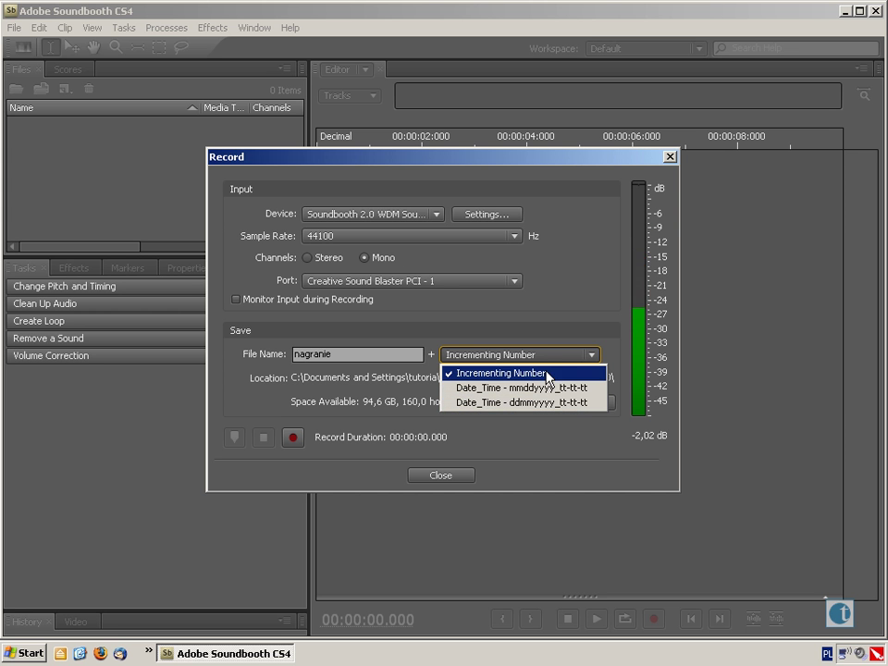
{"action": "left_click", "coordinate": [518, 332]}
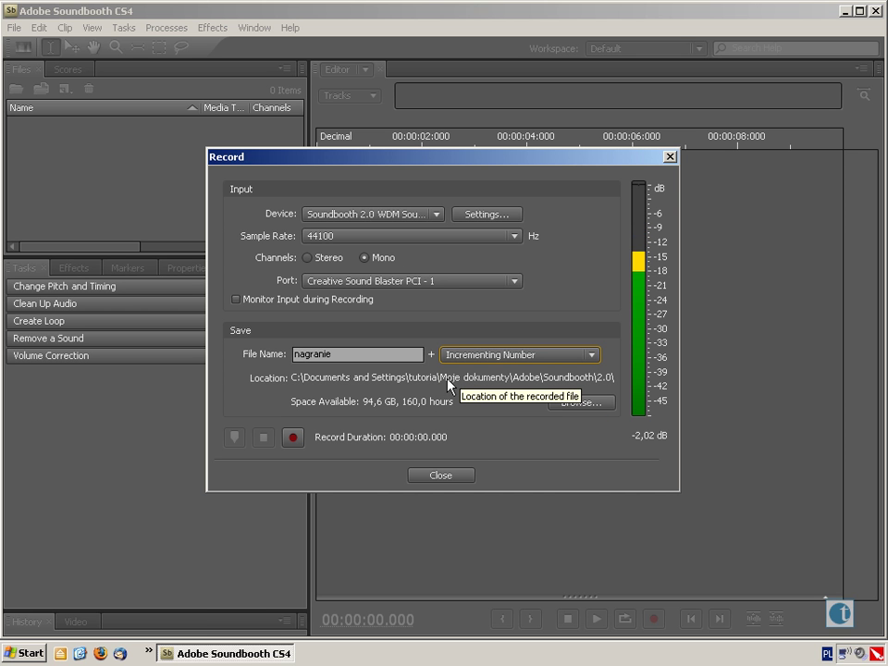
Create a folder named nagrania on the desktop (Pulpit) and set it as the save location for recordings
{"action": "left_click", "coordinate": [588, 404]}
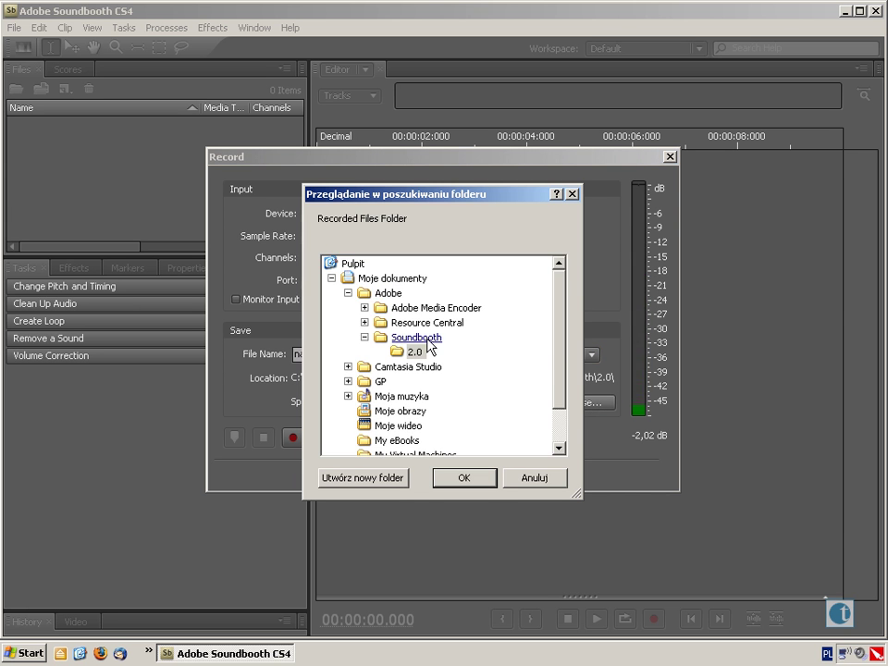
{"action": "left_click", "coordinate": [349, 263]}
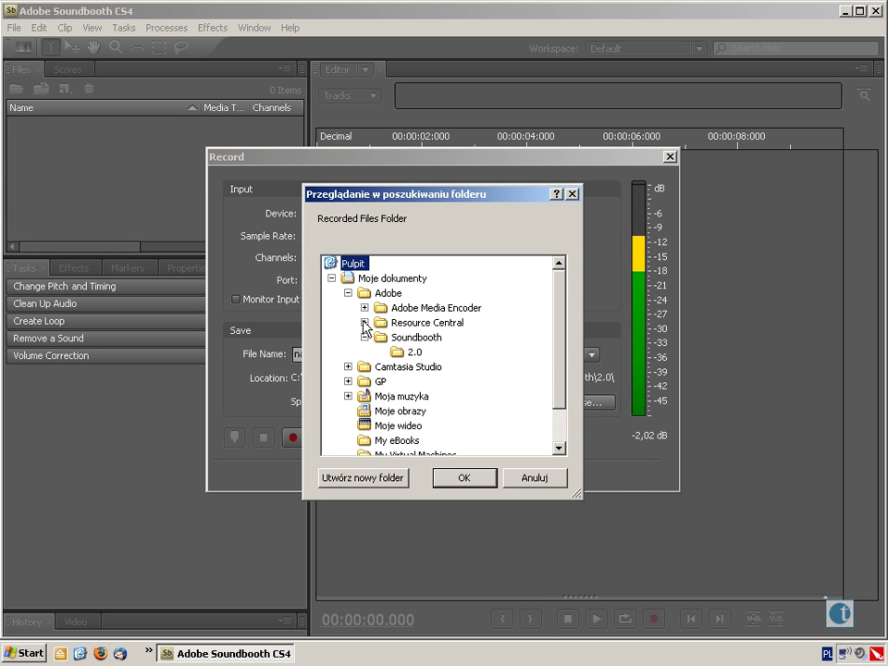
{"action": "left_click", "coordinate": [331, 277]}
{"action": "left_click", "coordinate": [351, 479]}
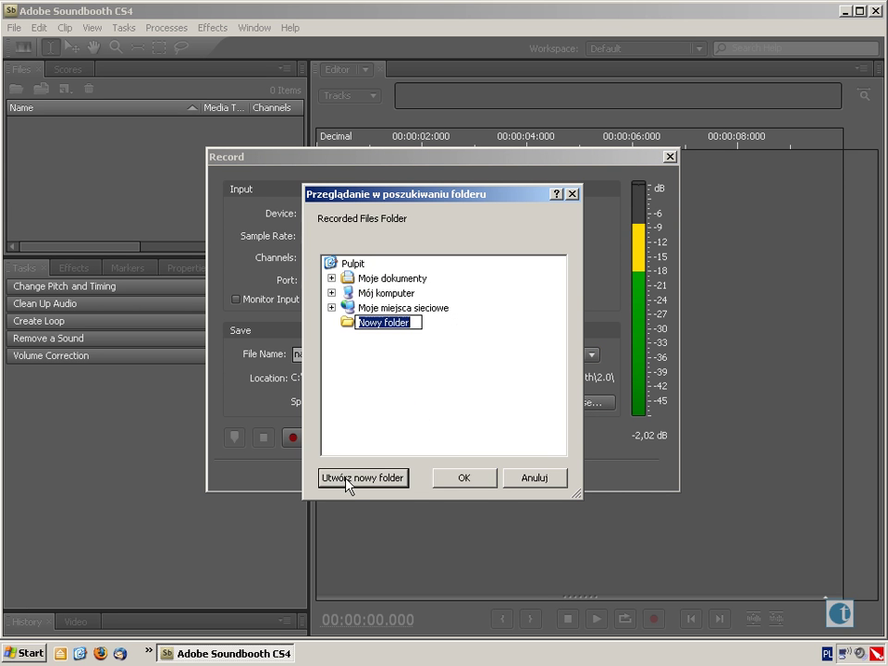
{"action": "type", "text": "nagrani"}
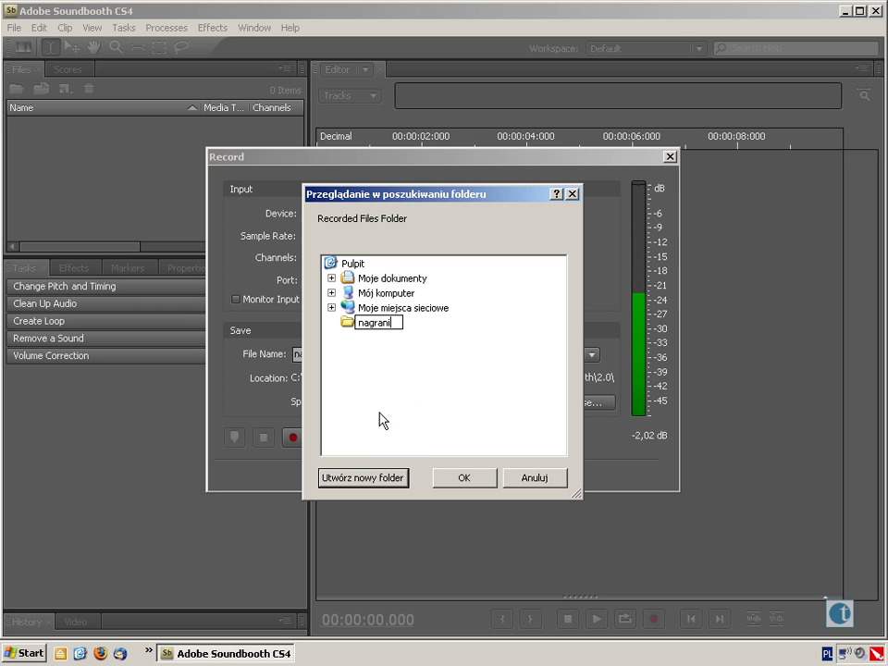
{"action": "type", "text": "a"}
{"action": "key", "text": "Return"}
{"action": "left_click", "coordinate": [458, 477]}
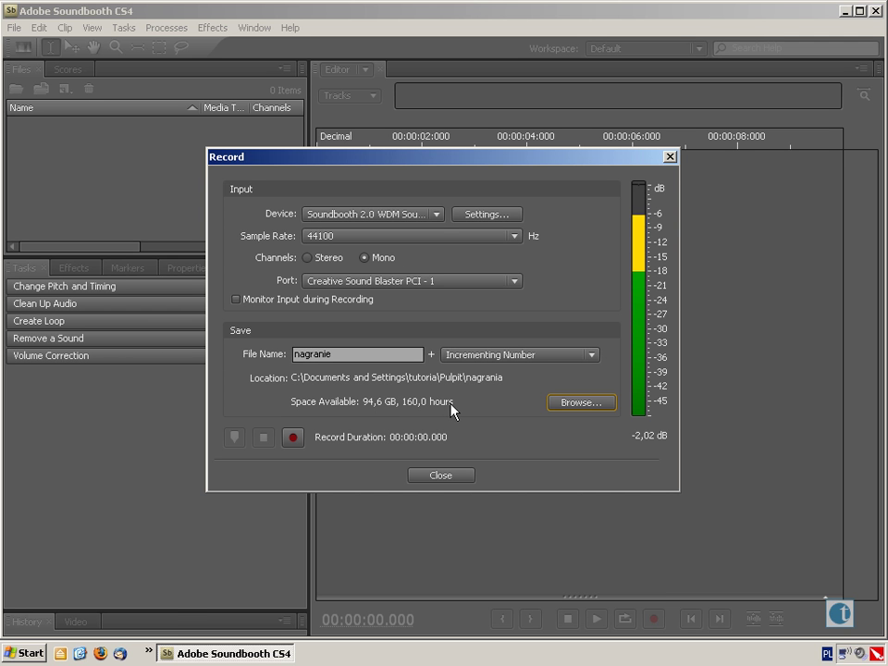
Record about 12 seconds of audio, adding a marker at about 7 seconds, and close the Record dialog when finished
{"action": "left_click", "coordinate": [294, 438]}
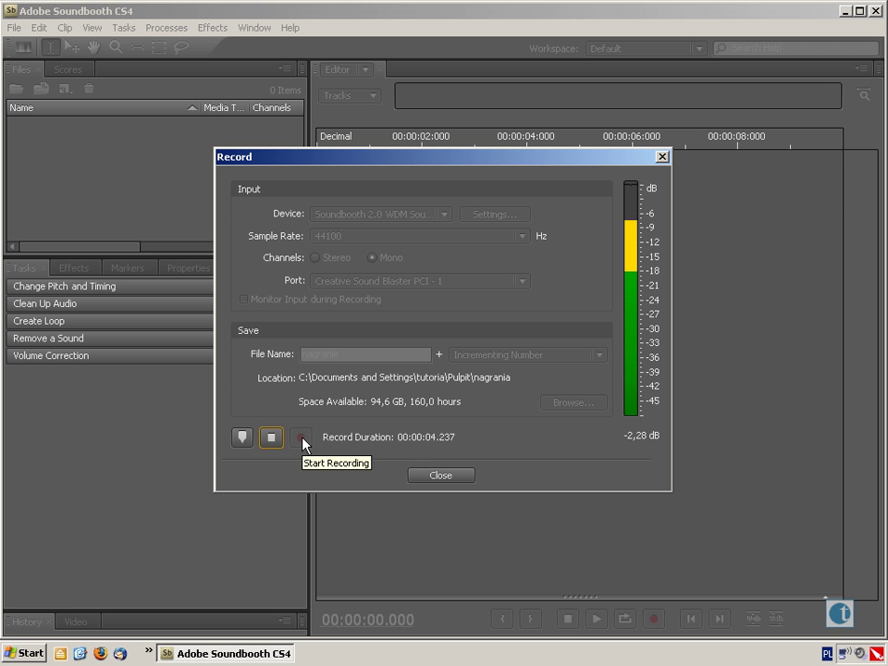
{"action": "left_click", "coordinate": [242, 437]}
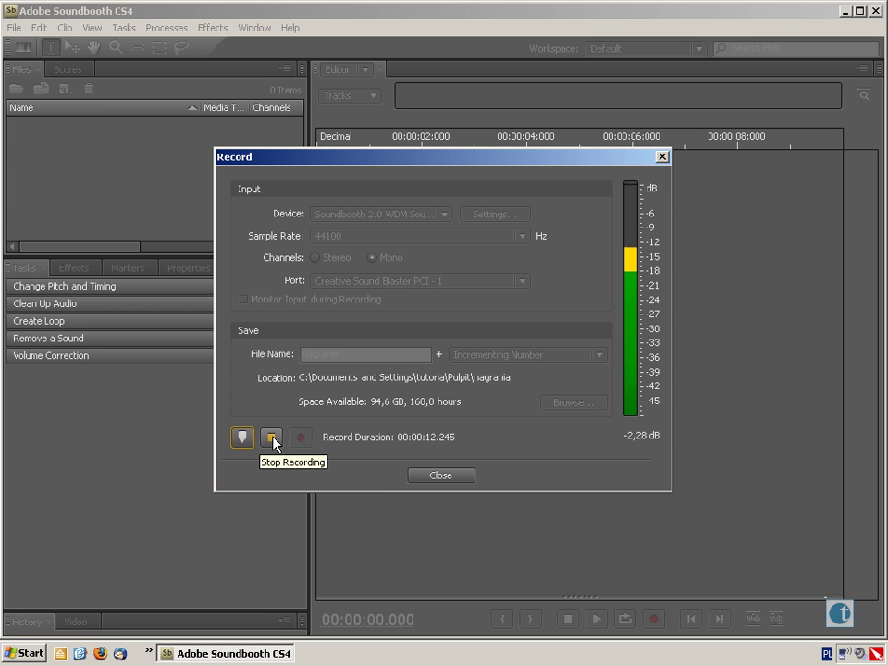
{"action": "left_click", "coordinate": [272, 437]}
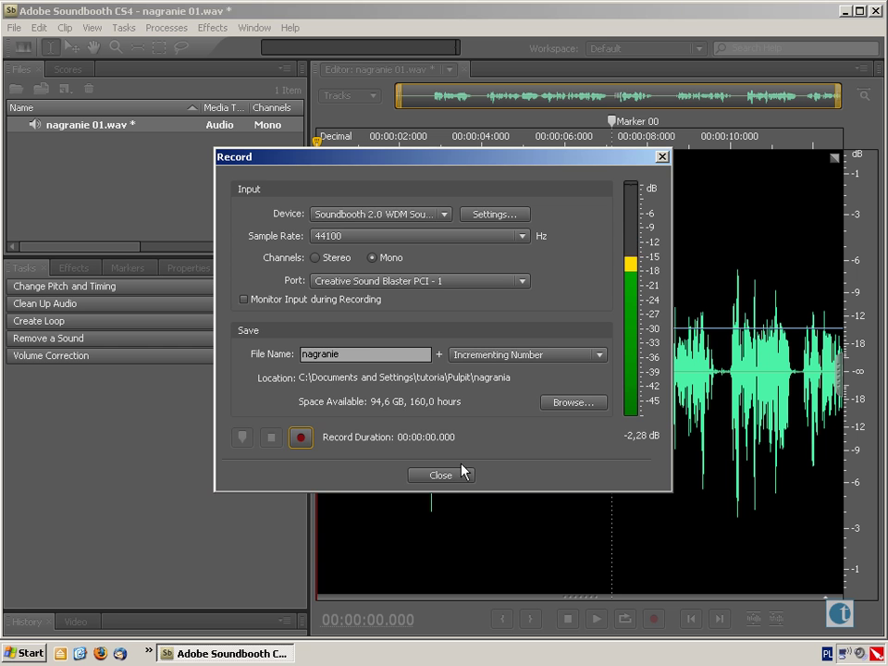
{"action": "left_click", "coordinate": [450, 475]}
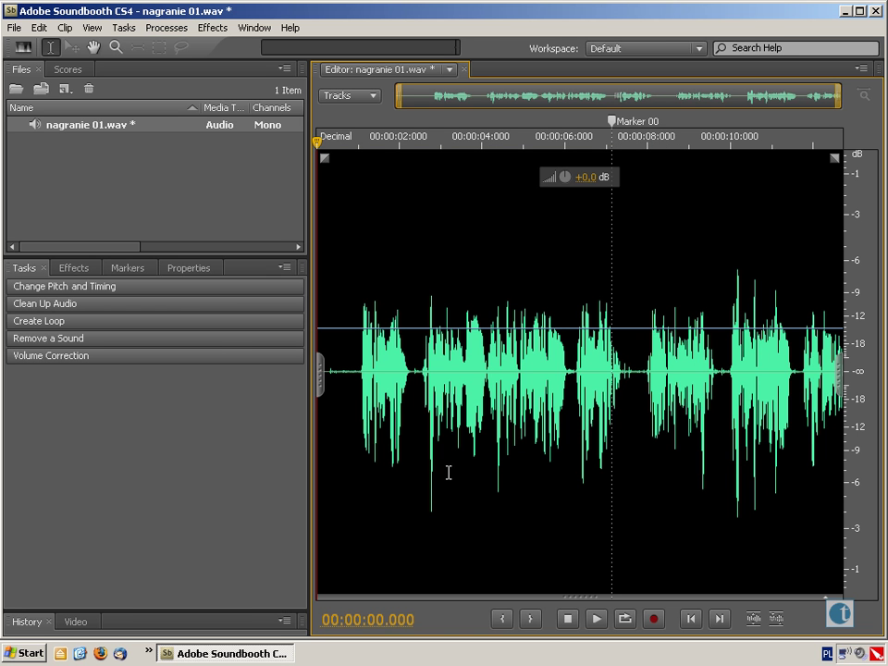
Play the recording from about 0.7 seconds, and move the playhead to the next marker
{"action": "left_click", "coordinate": [346, 408]}
{"action": "key", "text": "space"}
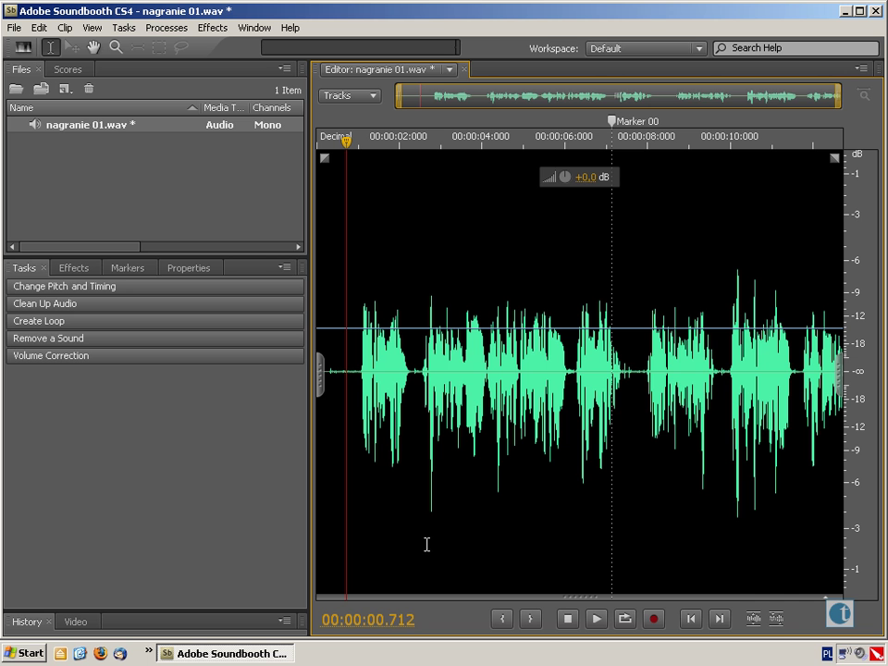
{"action": "left_click", "coordinate": [721, 622]}
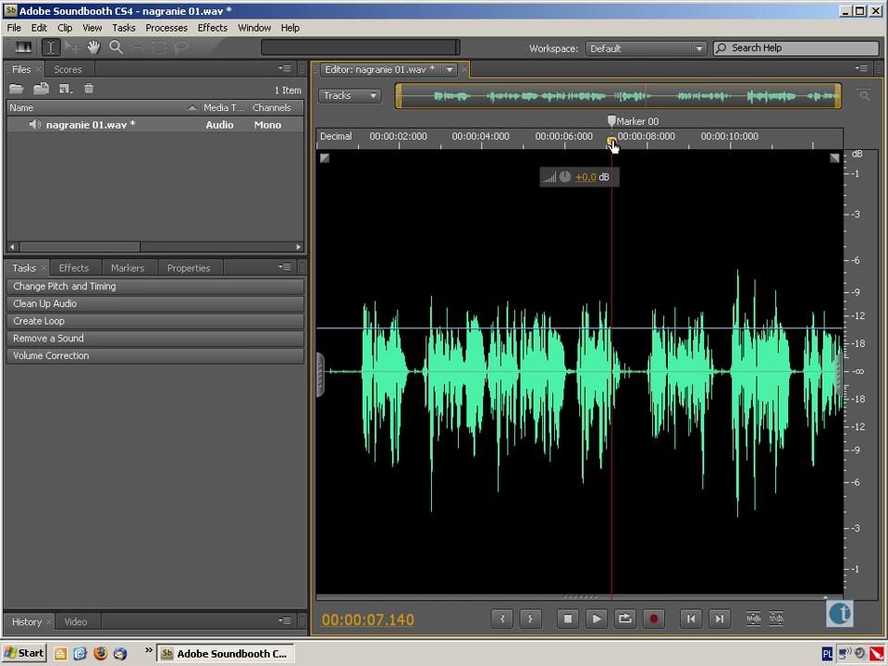
Shift the marker to about 7.7 seconds on the timeline and remove it
{"action": "left_click_drag", "start_coordinate": [610, 122], "coordinate": [635, 123]}
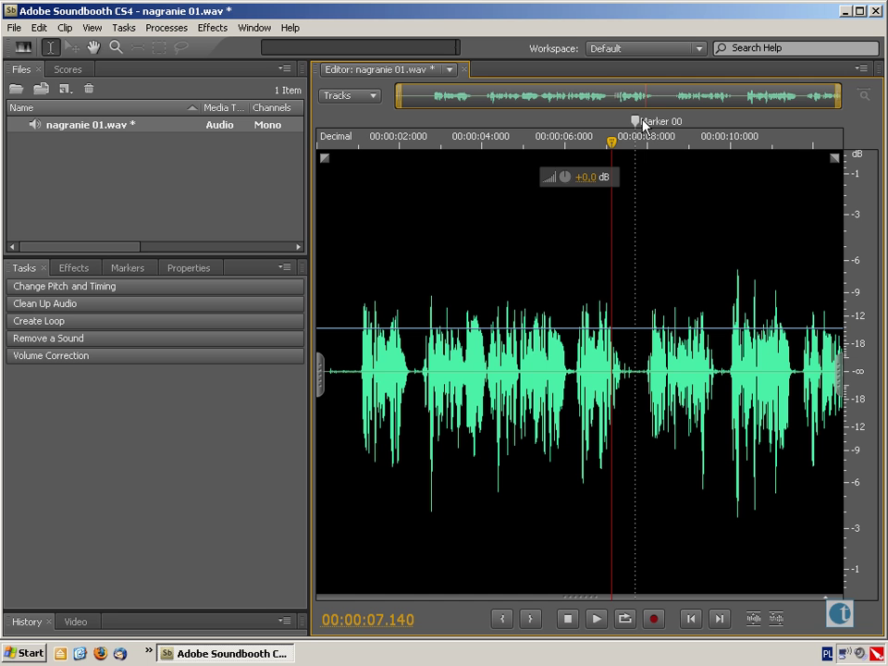
{"action": "right_click", "coordinate": [636, 124]}
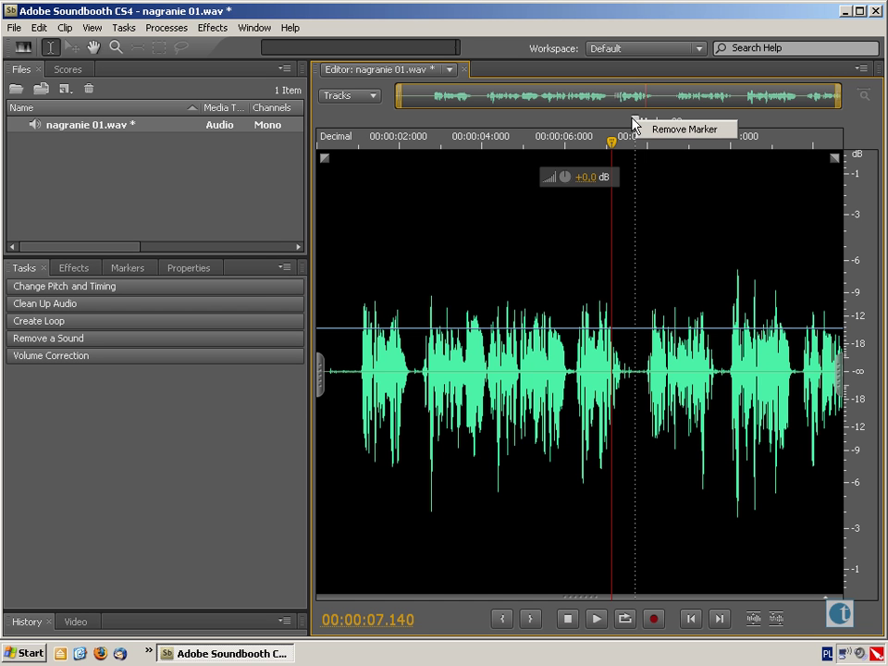
{"action": "left_click", "coordinate": [689, 131]}
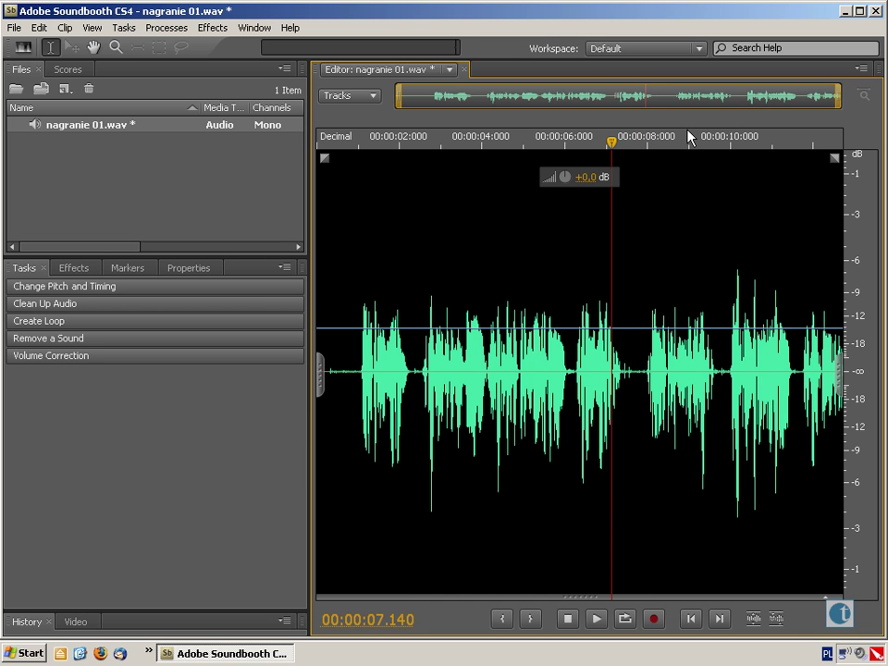